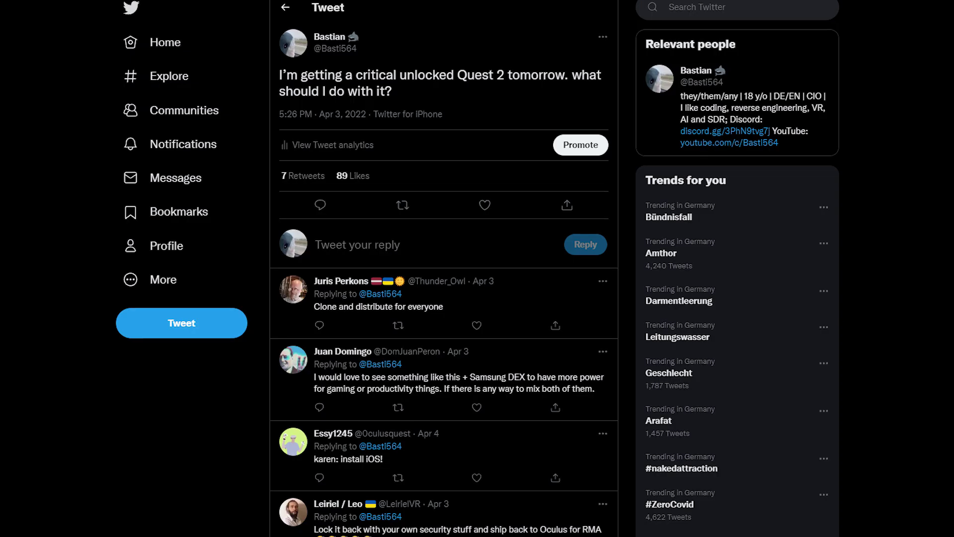
scroll(444, 269, down, 3)
scroll(444, 268, down, 3)
scroll(445, 269, down, 2)
scroll(445, 269, down, 2)
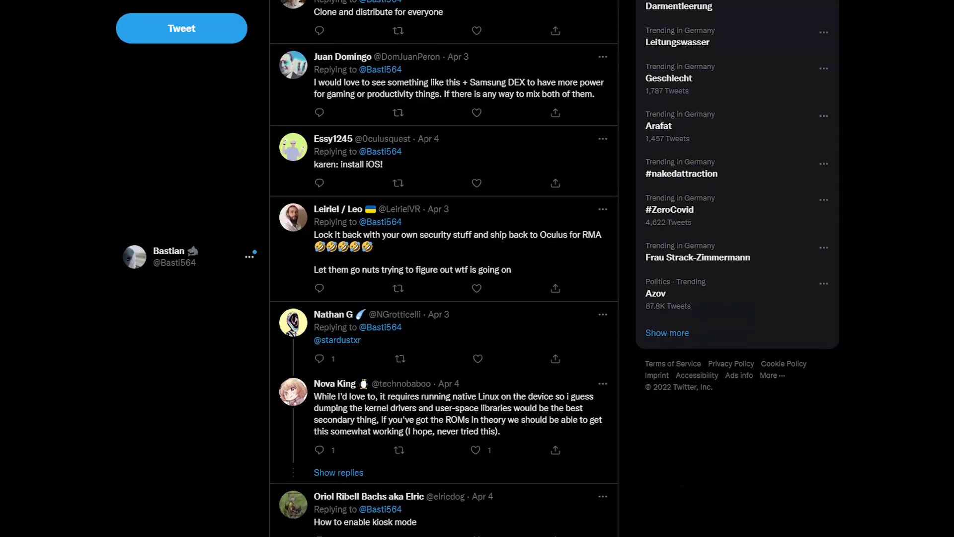
scroll(444, 269, down, 2)
scroll(444, 268, down, 2)
scroll(444, 268, down, 2)
scroll(445, 269, down, 2)
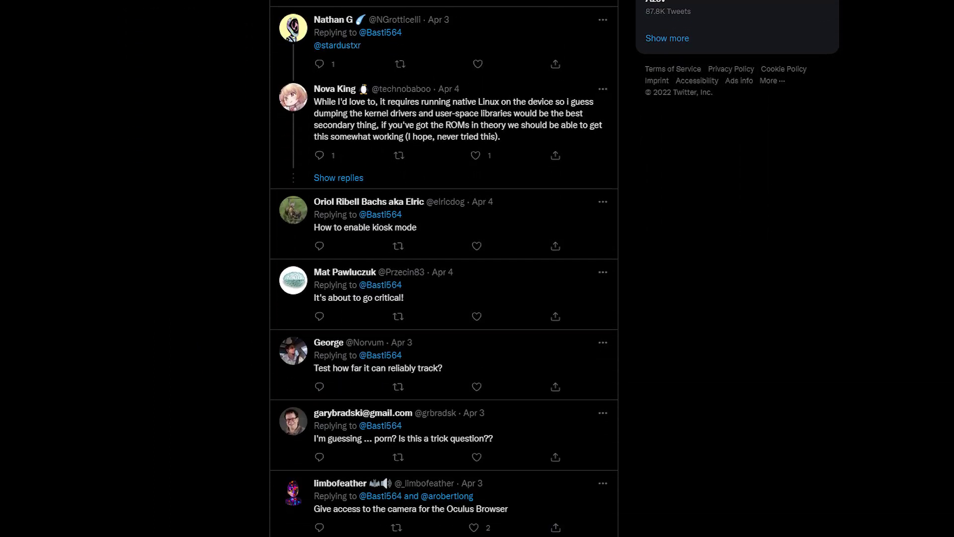
scroll(444, 268, down, 2)
scroll(444, 268, down, 2)
scroll(444, 269, down, 2)
scroll(445, 269, down, 2)
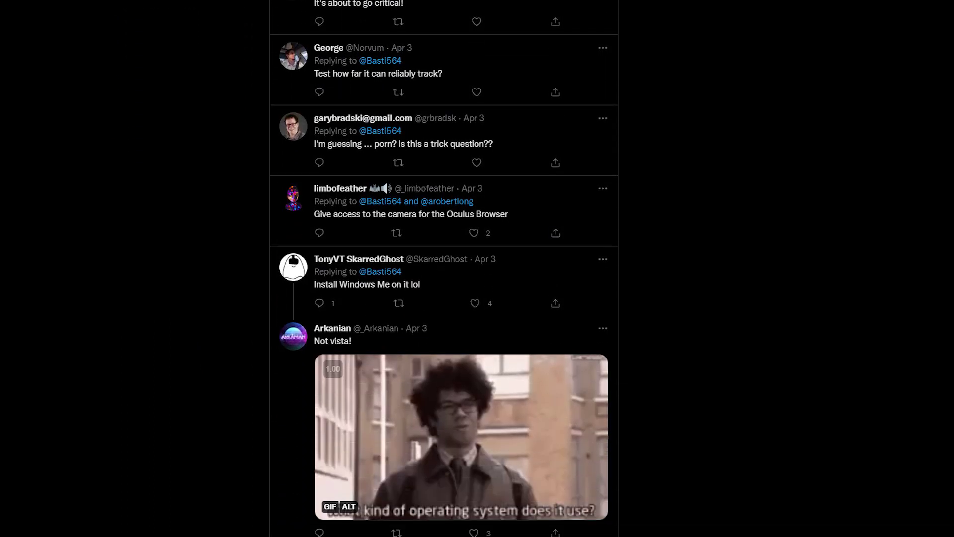
scroll(444, 268, down, 2)
scroll(445, 269, down, 2)
scroll(444, 268, down, 2)
scroll(444, 268, down, 2)
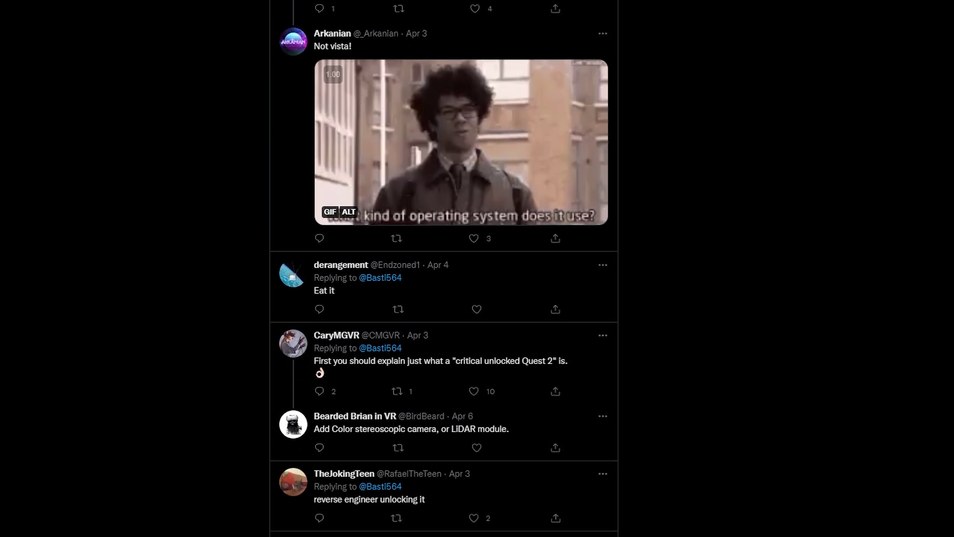
scroll(444, 269, down, 2)
scroll(445, 268, down, 2)
scroll(444, 268, down, 2)
scroll(444, 268, down, 2)
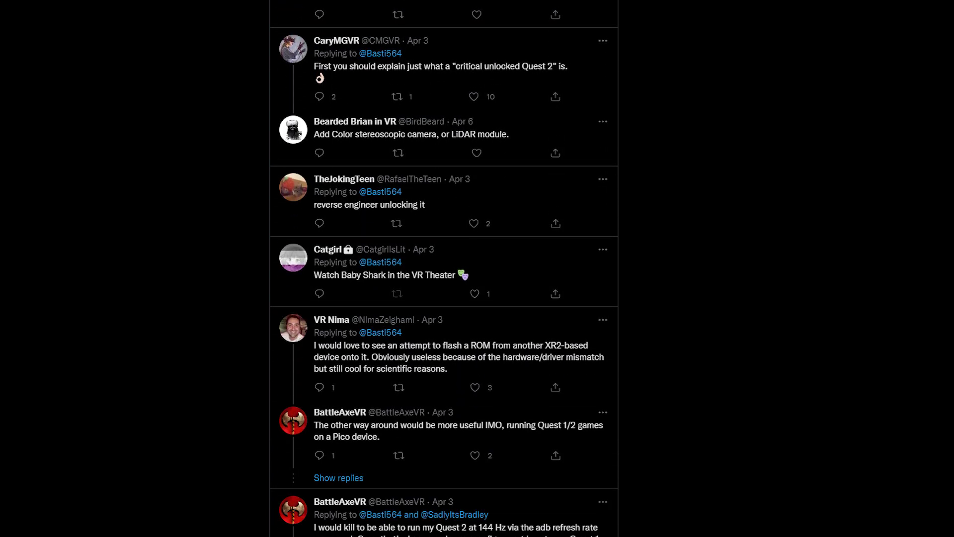
scroll(444, 268, down, 2)
scroll(444, 269, down, 2)
scroll(444, 268, down, 2)
scroll(445, 268, down, 2)
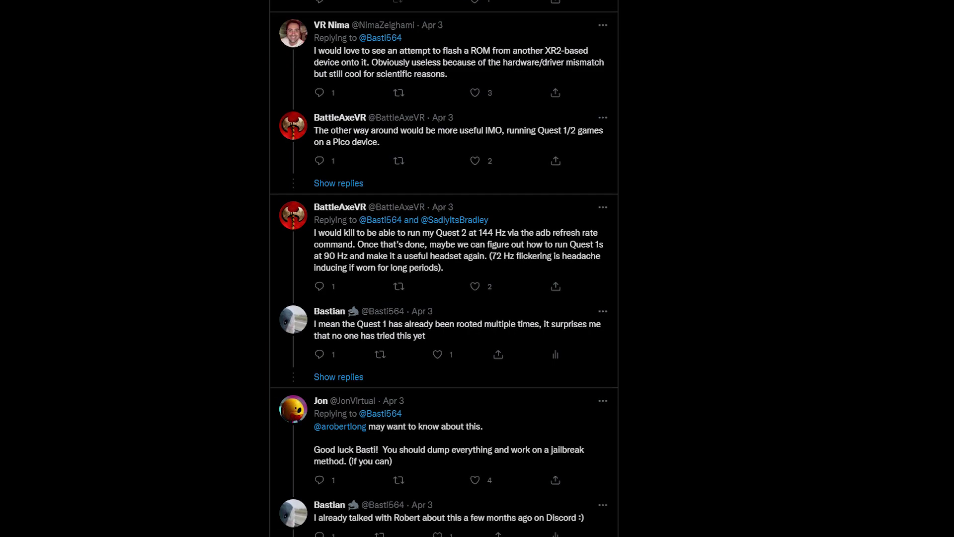
scroll(444, 268, down, 2)
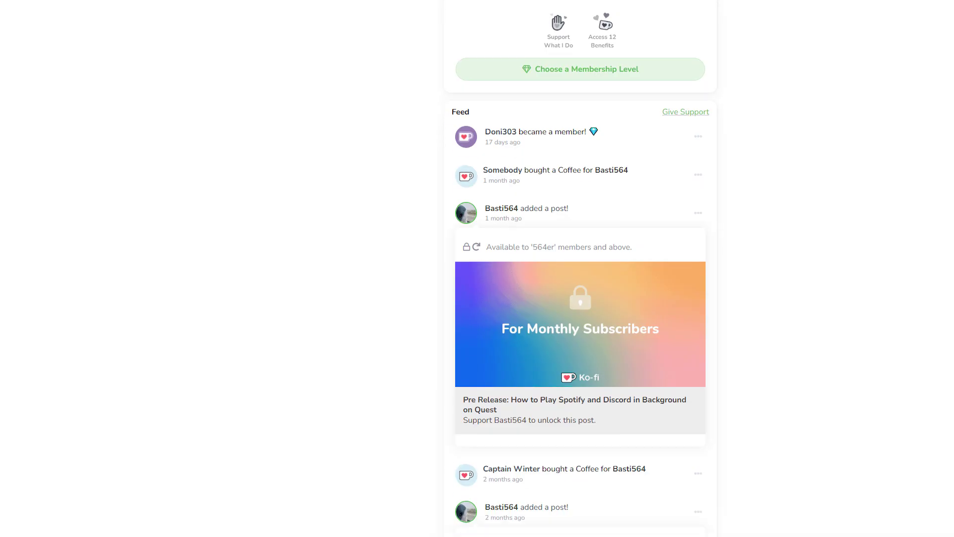
scroll(580, 268, down, 2)
scroll(580, 268, down, 2)
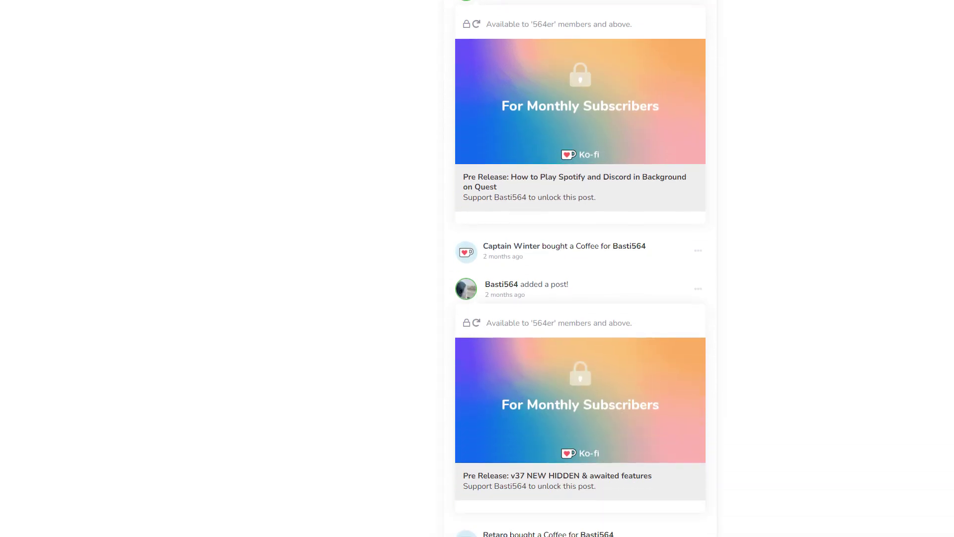
scroll(580, 268, down, 2)
scroll(580, 269, down, 2)
scroll(580, 269, down, 2)
scroll(580, 269, down, 2)
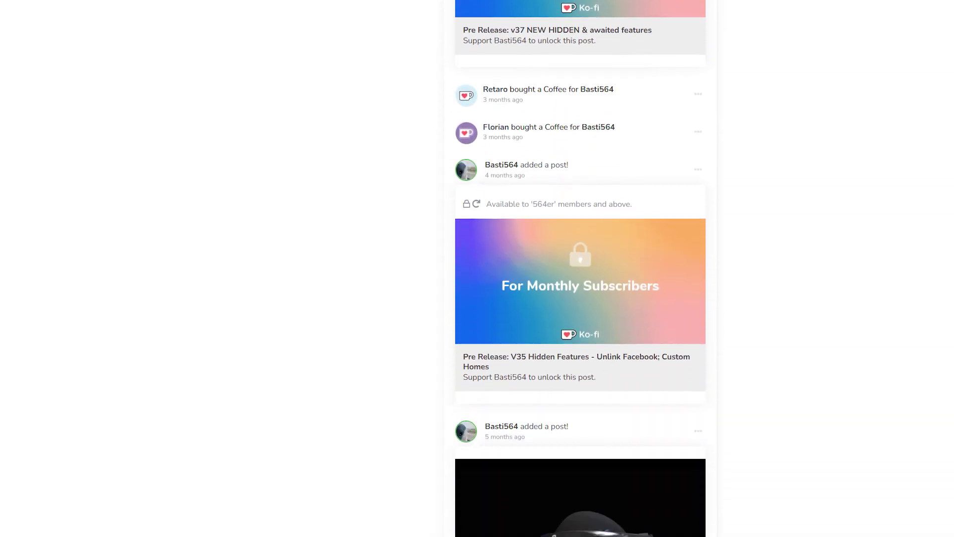